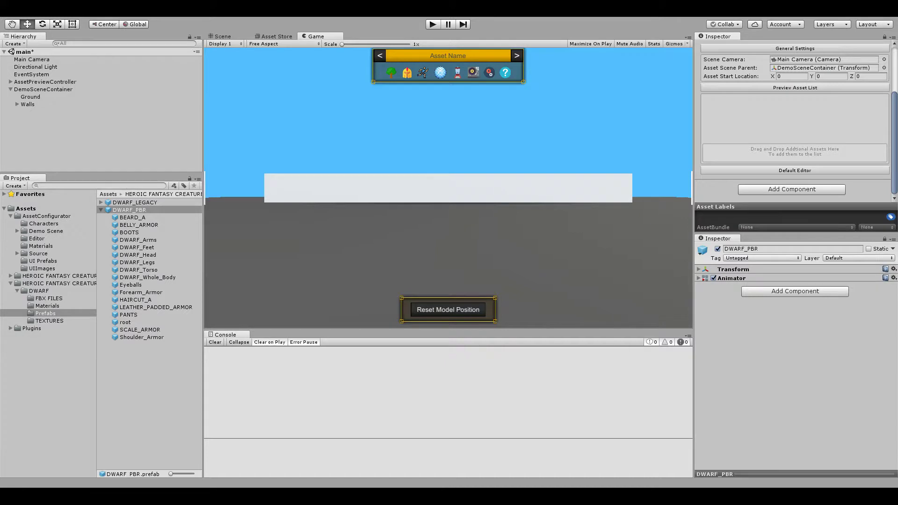
# - Add the DWARF_PBR prefab to the AssetPreviewController's preview asset list and assign DWARF_Whole_Body as its target renderer
pyautogui.click(62, 81)
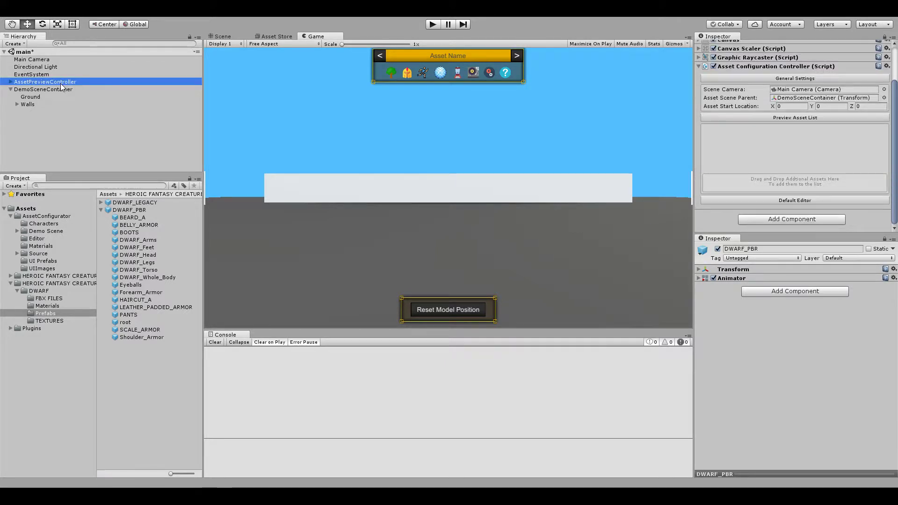
pyautogui.click(57, 313)
pyautogui.click(133, 210)
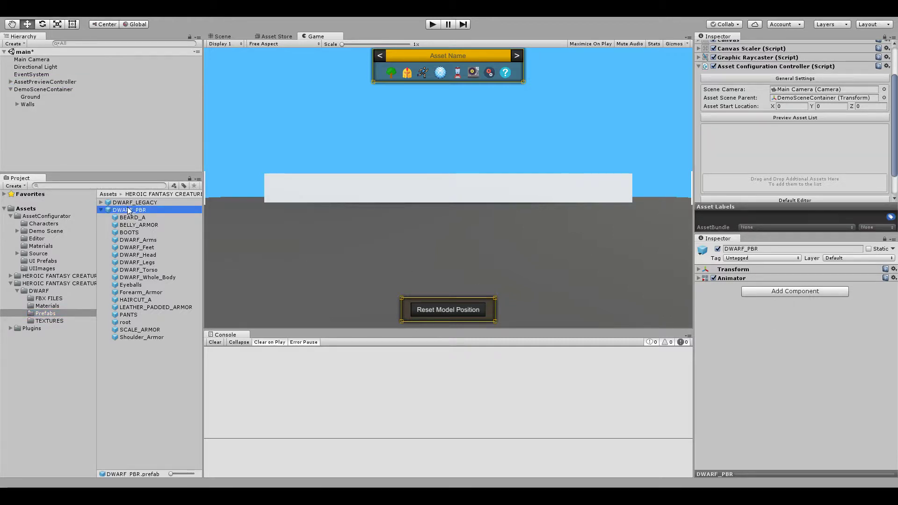
pyautogui.moveTo(128, 209); pyautogui.dragTo(802, 184)
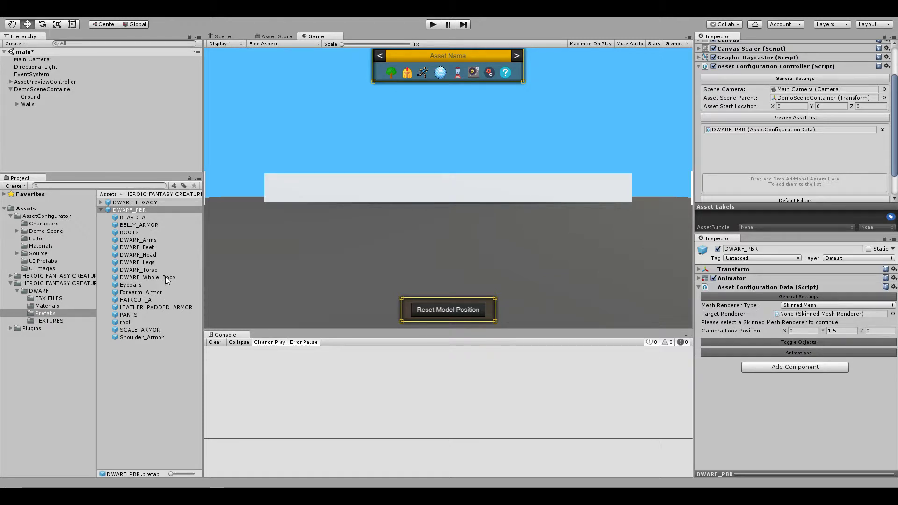
pyautogui.moveTo(165, 276); pyautogui.dragTo(801, 318)
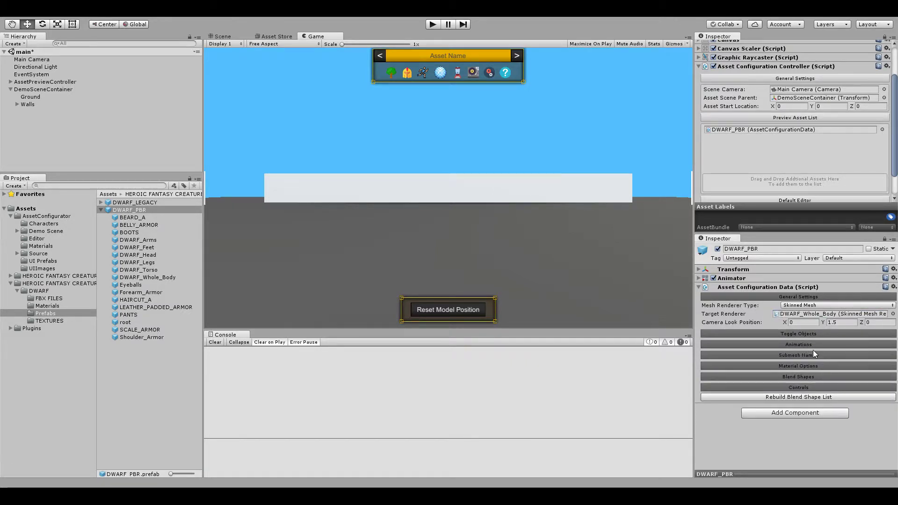
# - Add all DWARF_PBR child parts except DWARF_Whole_Body and root to the prefab's toggle objects list
pyautogui.click(799, 334)
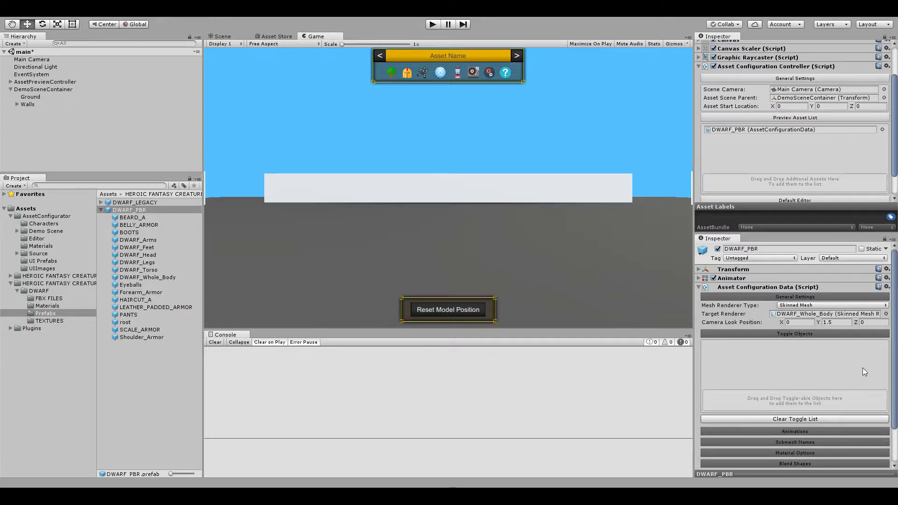
pyautogui.scroll(-3, 892, 339)
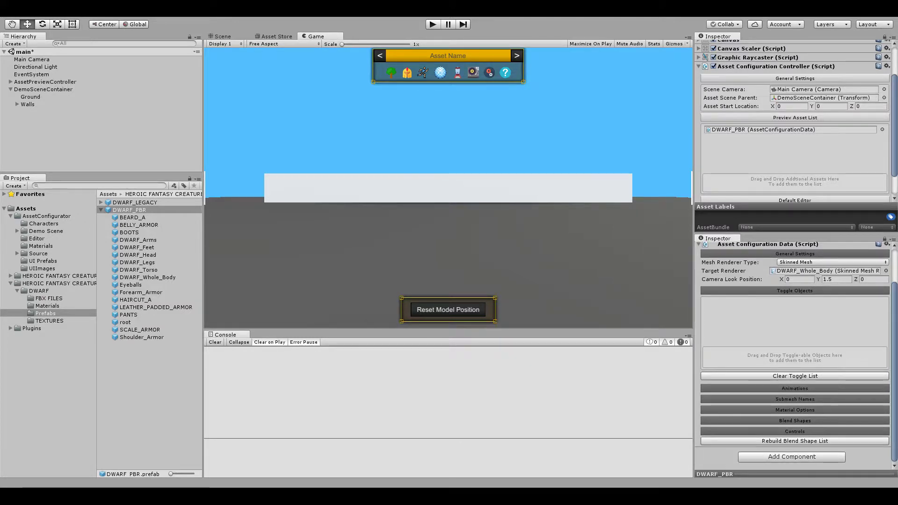
pyautogui.click(130, 218)
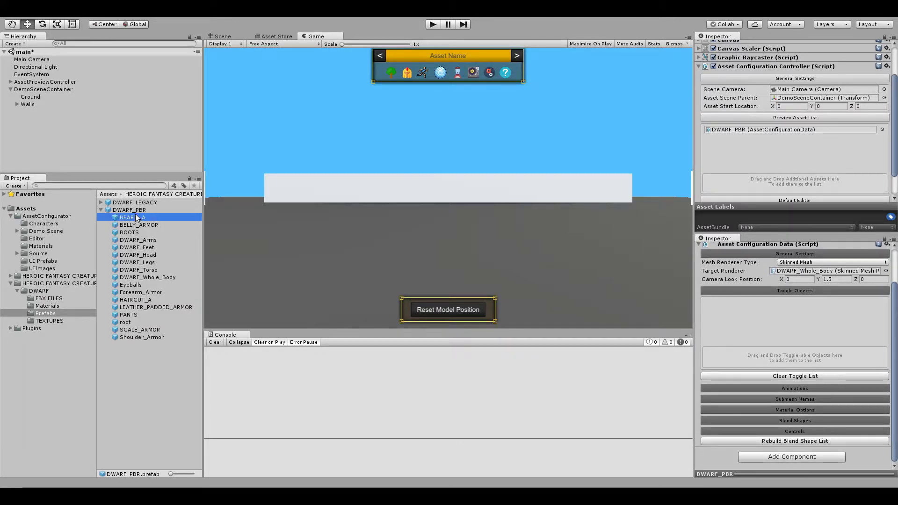
pyautogui.keyDown('shift'); pyautogui.click(157, 274); pyautogui.keyUp('shift')
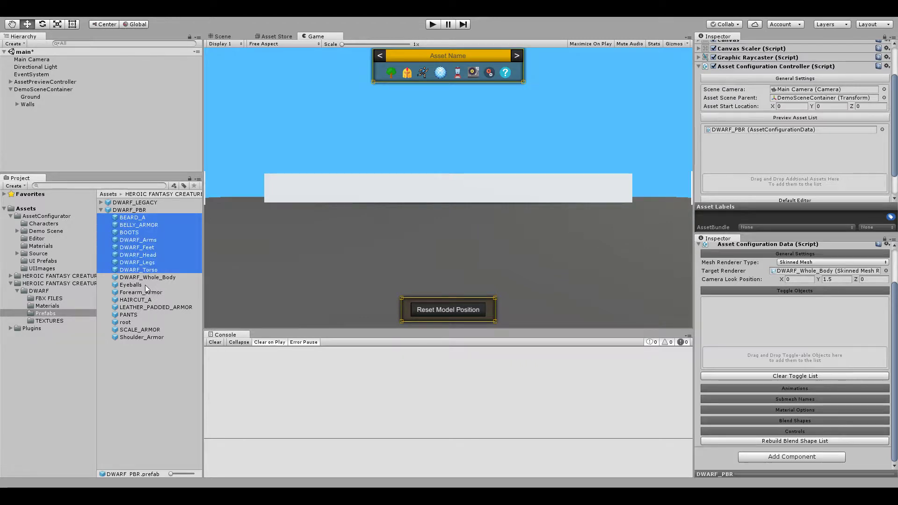
pyautogui.keyDown('ctrl'); pyautogui.click(145, 284); pyautogui.keyUp('ctrl')
pyautogui.keyDown('ctrl'); pyautogui.click(148, 293); pyautogui.keyUp('ctrl')
pyautogui.keyDown('ctrl'); pyautogui.click(145, 300); pyautogui.keyUp('ctrl')
pyautogui.keyDown('ctrl'); pyautogui.click(146, 308); pyautogui.keyUp('ctrl')
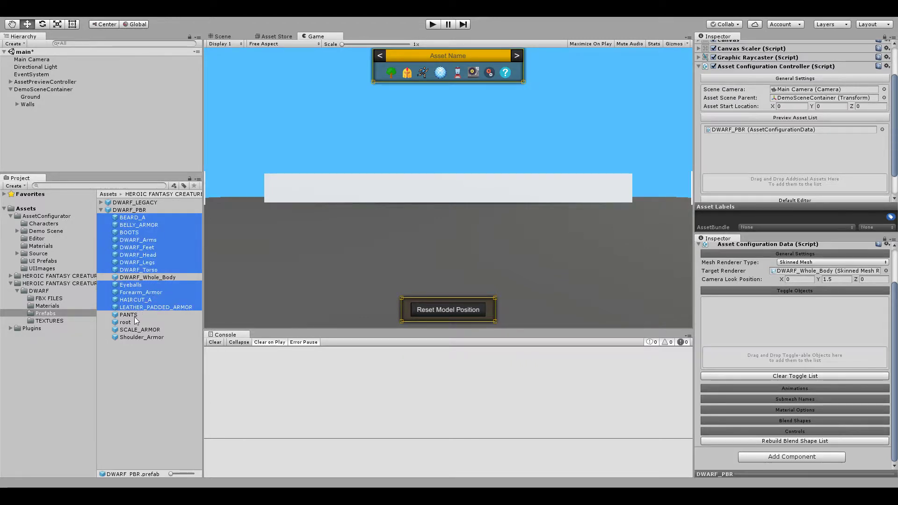
pyautogui.keyDown('ctrl'); pyautogui.click(134, 315); pyautogui.keyUp('ctrl')
pyautogui.keyDown('ctrl'); pyautogui.click(133, 329); pyautogui.keyUp('ctrl')
pyautogui.keyDown('ctrl'); pyautogui.click(131, 337); pyautogui.keyUp('ctrl')
pyautogui.moveTo(131, 337); pyautogui.dragTo(773, 354)
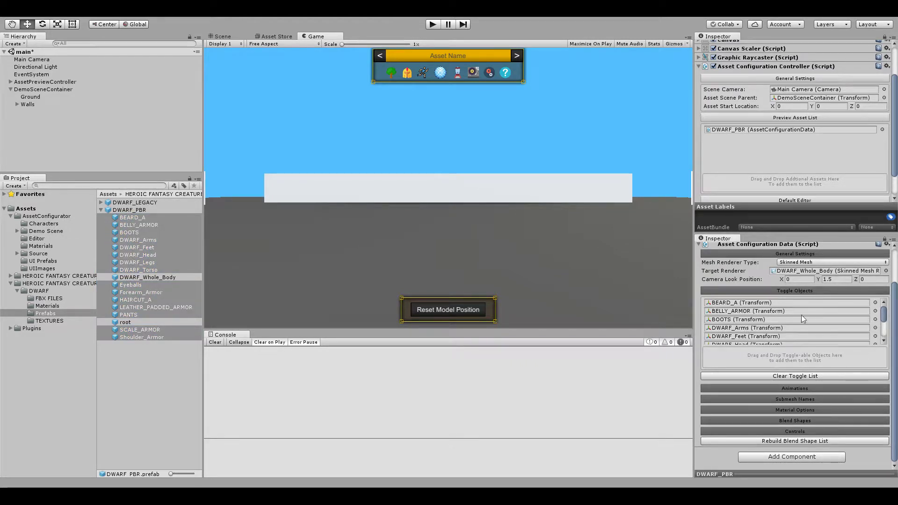
pyautogui.click(801, 291)
# - Add all the files from the DWARF FBX FILES folder to the prefab's animation list
pyautogui.click(794, 345)
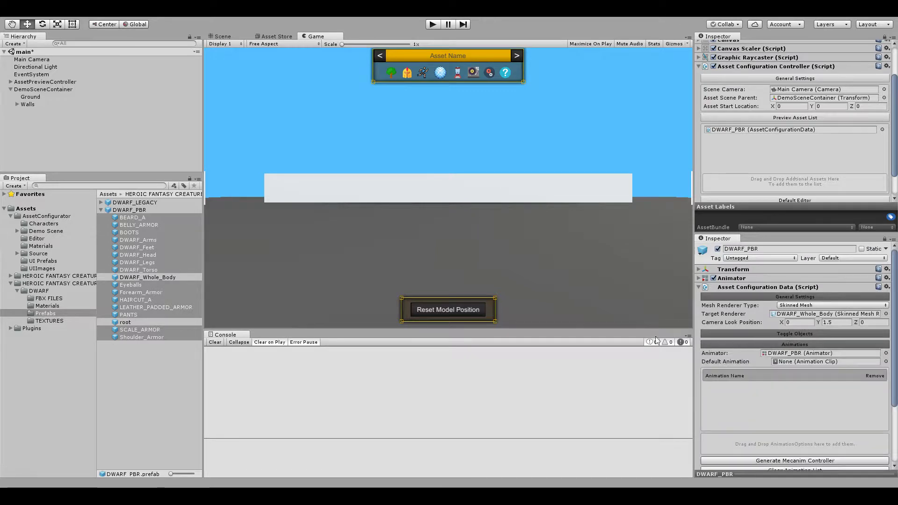
pyautogui.click(57, 299)
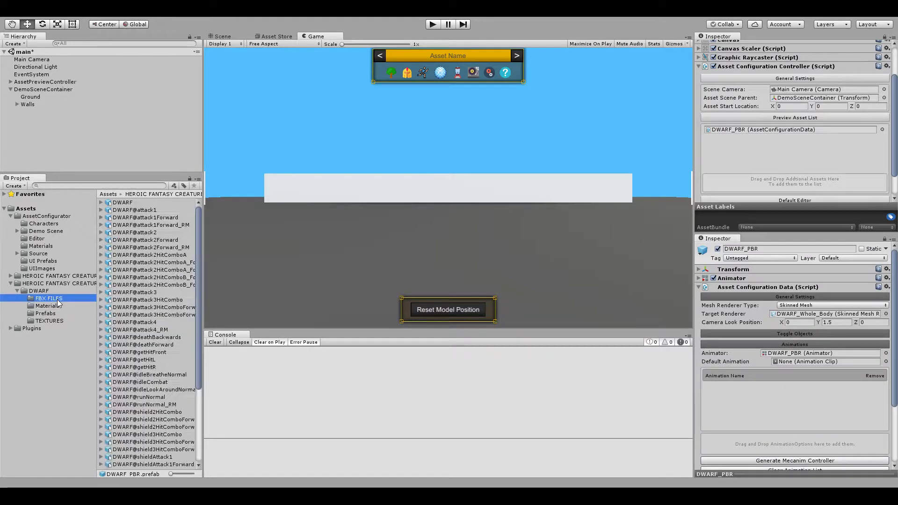
pyautogui.click(134, 206)
pyautogui.scroll(-5, 145, 337)
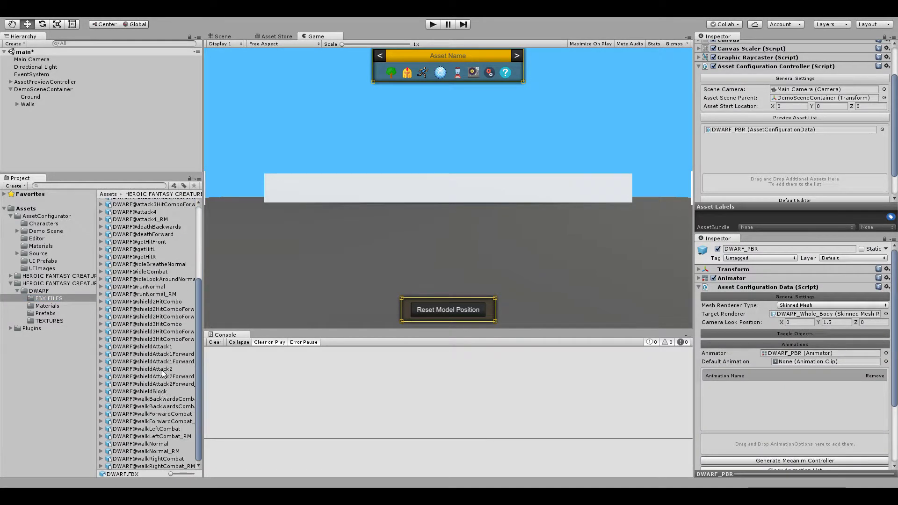
pyautogui.keyDown('shift'); pyautogui.click(157, 466); pyautogui.keyUp('shift')
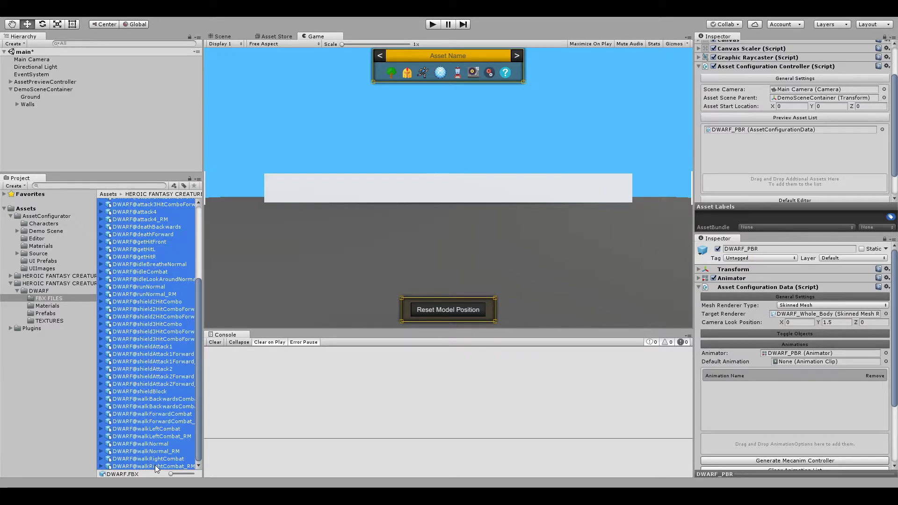
pyautogui.moveTo(155, 466); pyautogui.dragTo(772, 440)
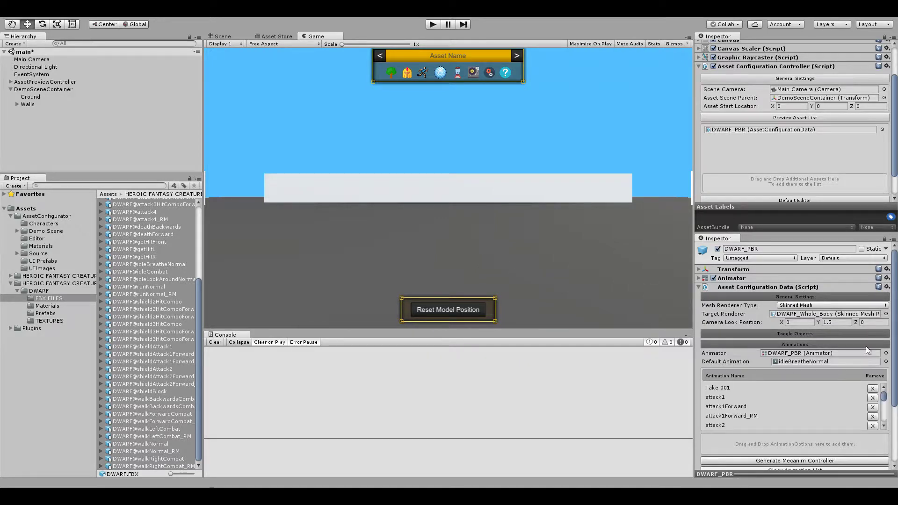
# - Generate the Mecanim controller for DWARF_PBR from its animation list
pyautogui.scroll(-4, 878, 397)
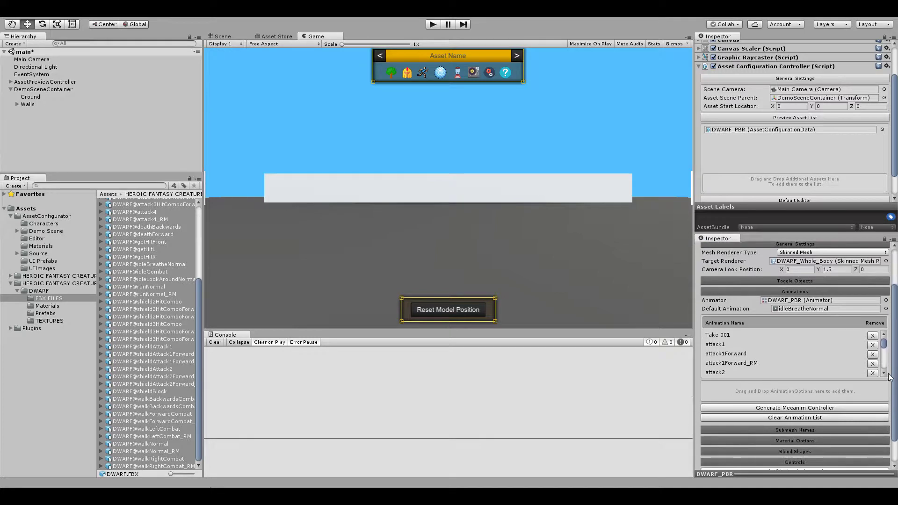
pyautogui.click(789, 377)
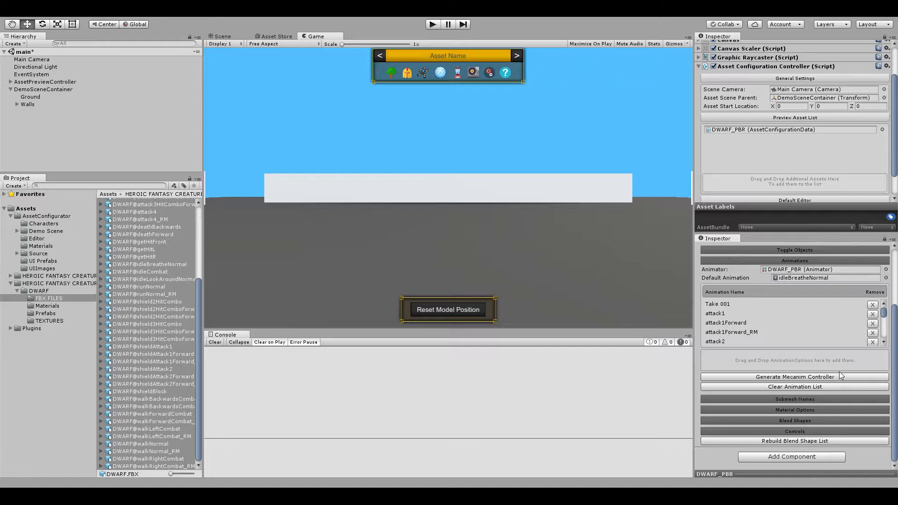
pyautogui.click(779, 260)
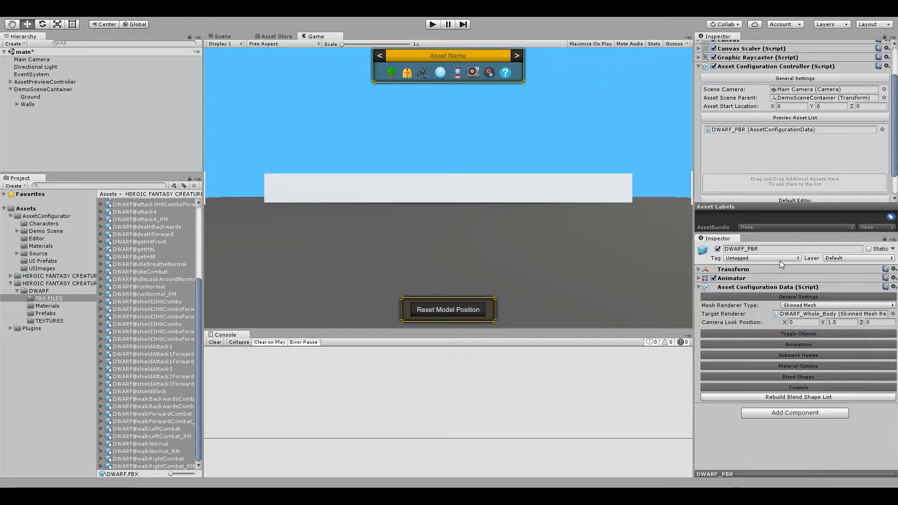
# - Rename submesh 0 as Character and submesh 1 as Hair in the DWARF_PBR configuration data
pyautogui.click(796, 355)
pyautogui.click(834, 365)
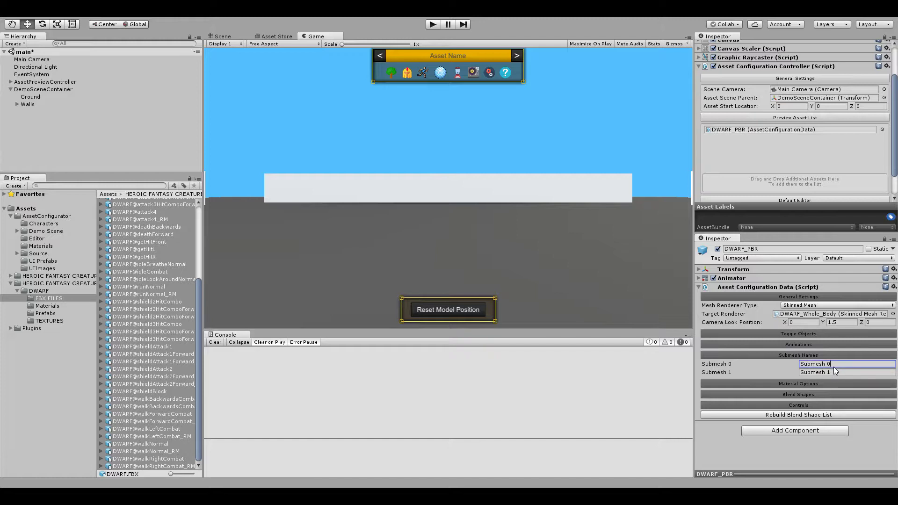
pyautogui.hotkey('ctrl', 'a')
pyautogui.write('Character')
pyautogui.click(840, 373)
pyautogui.hotkey('ctrl', 'a')
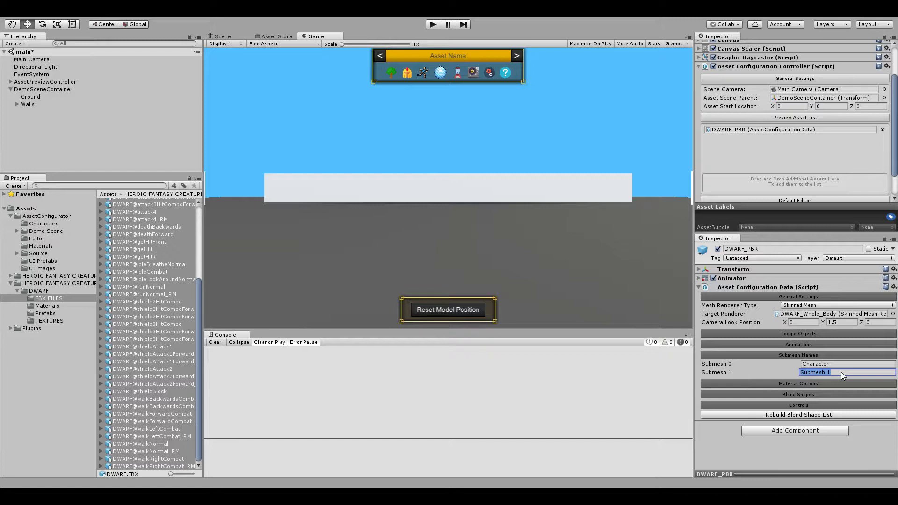
pyautogui.write('Hair')
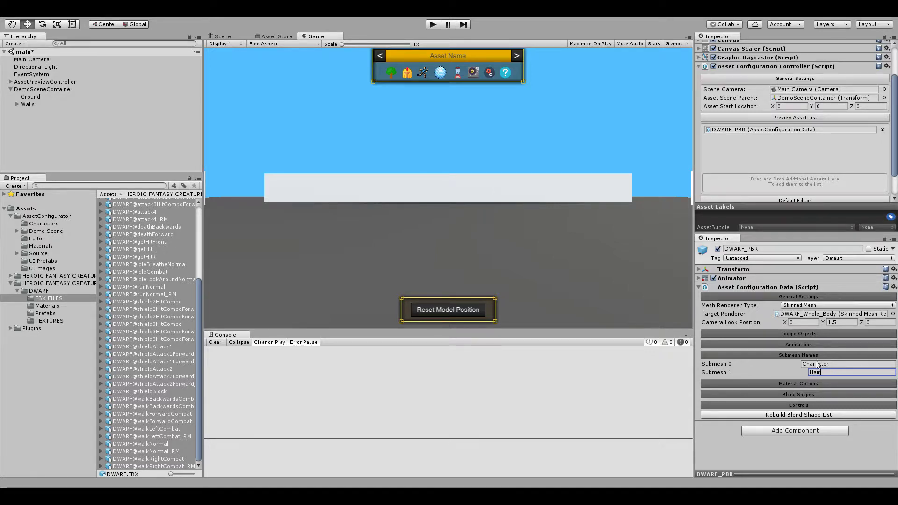
pyautogui.click(804, 351)
# - Review the material options of the Character and Hair submeshes and the blend shapes settings of DWARF_PBR
pyautogui.click(799, 365)
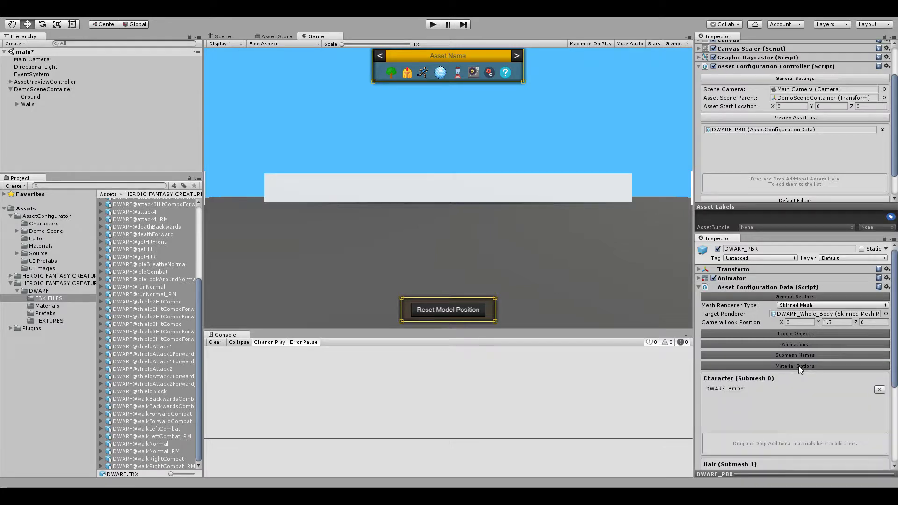
pyautogui.scroll(5, 134, 243)
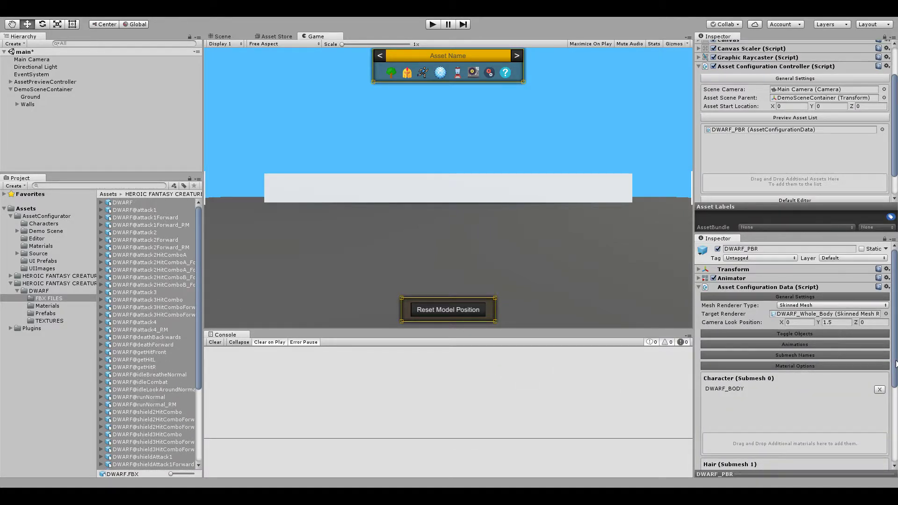
pyautogui.scroll(-4, 893, 371)
pyautogui.scroll(-1, 741, 311)
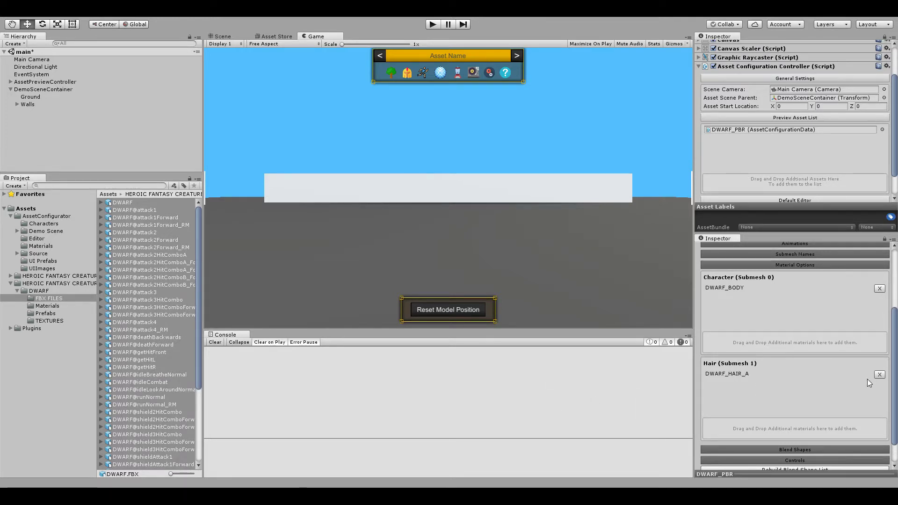
pyautogui.moveTo(896, 368); pyautogui.dragTo(896, 388)
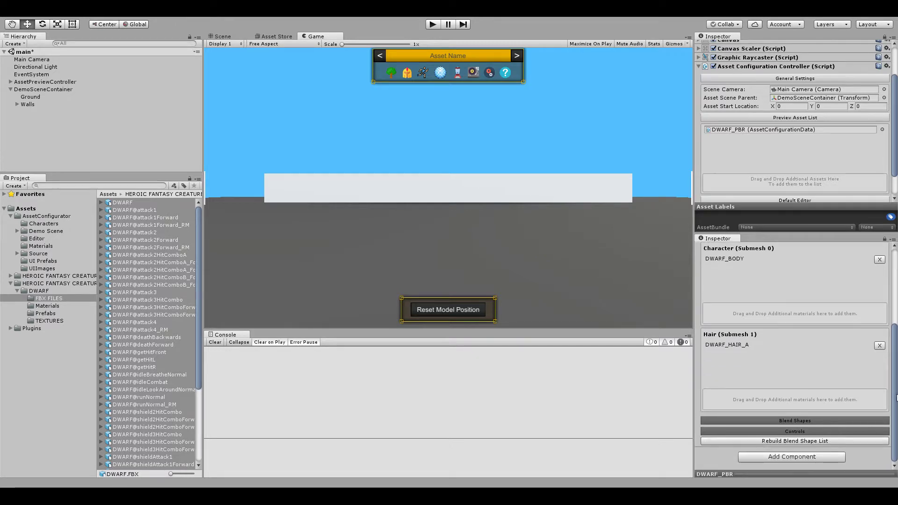
pyautogui.click(835, 423)
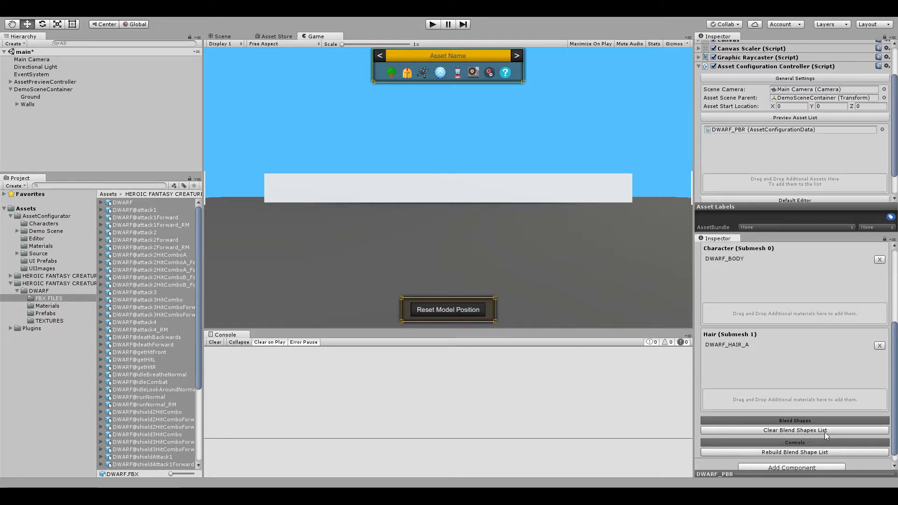
pyautogui.scroll(-1, 832, 416)
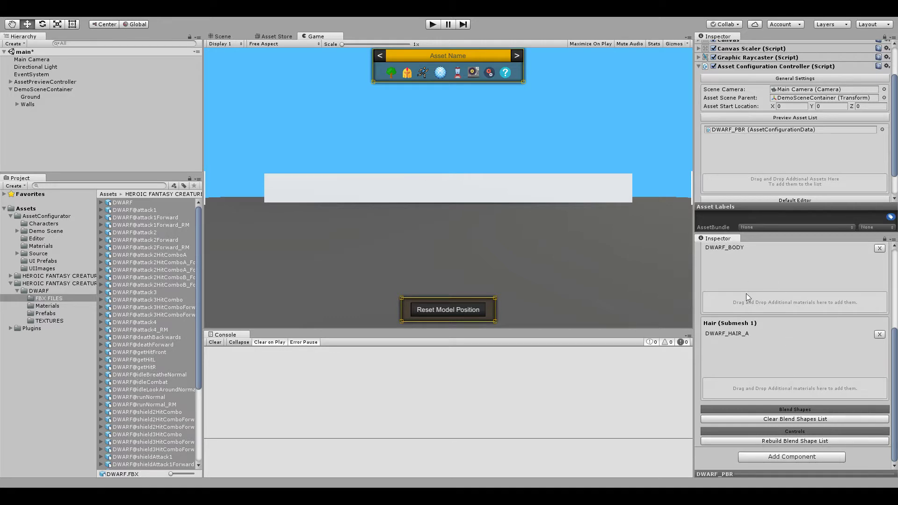
pyautogui.scroll(5, 794, 290)
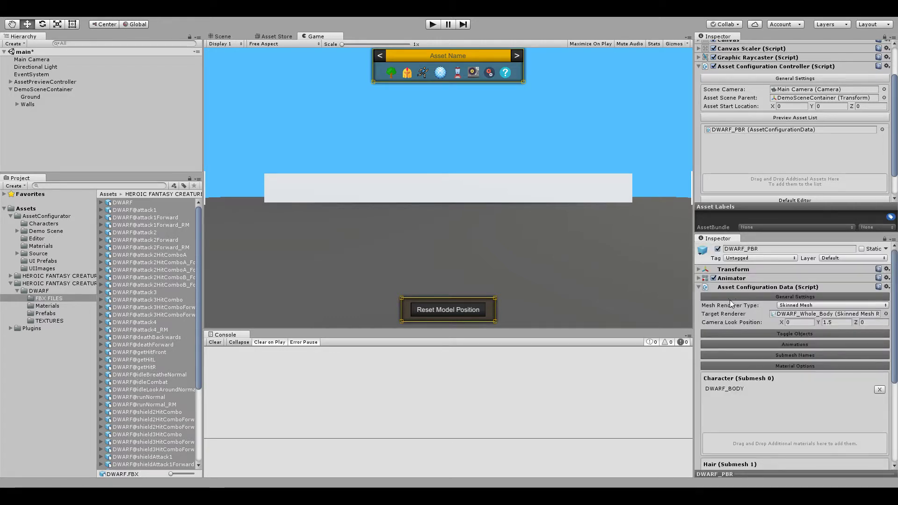
pyautogui.click(735, 367)
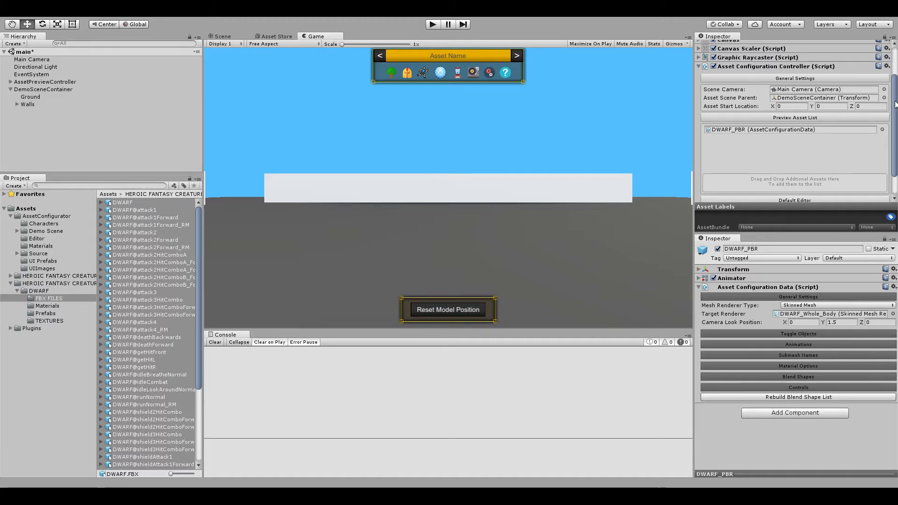
# - Run the scene and turn off BEARD_A, BELLY_ARMOR and BOOTS on the previewed dwarf
pyautogui.click(433, 24)
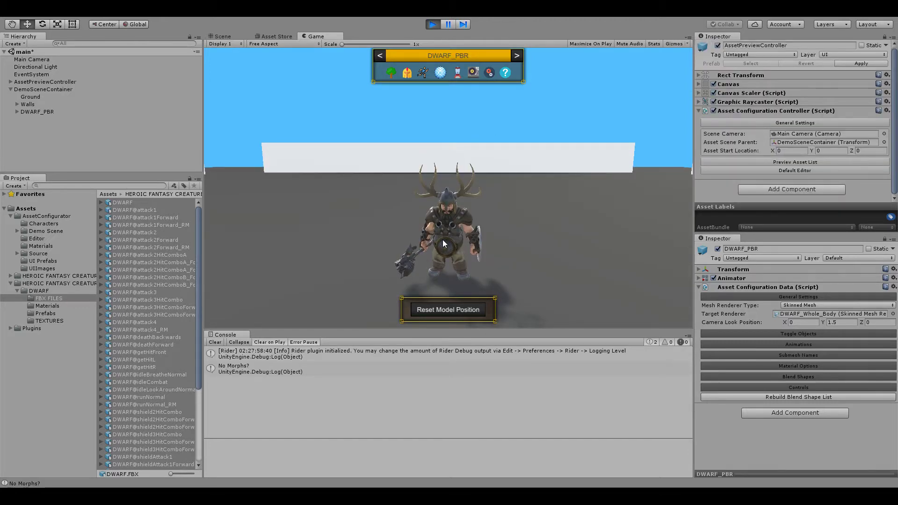
pyautogui.moveTo(444, 238); pyautogui.dragTo(465, 220)
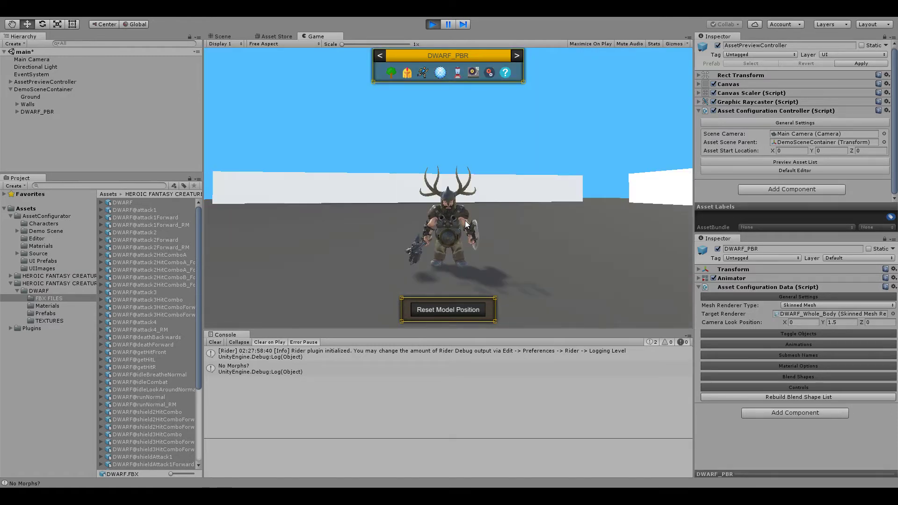
pyautogui.click(408, 74)
pyautogui.click(251, 75)
pyautogui.click(251, 86)
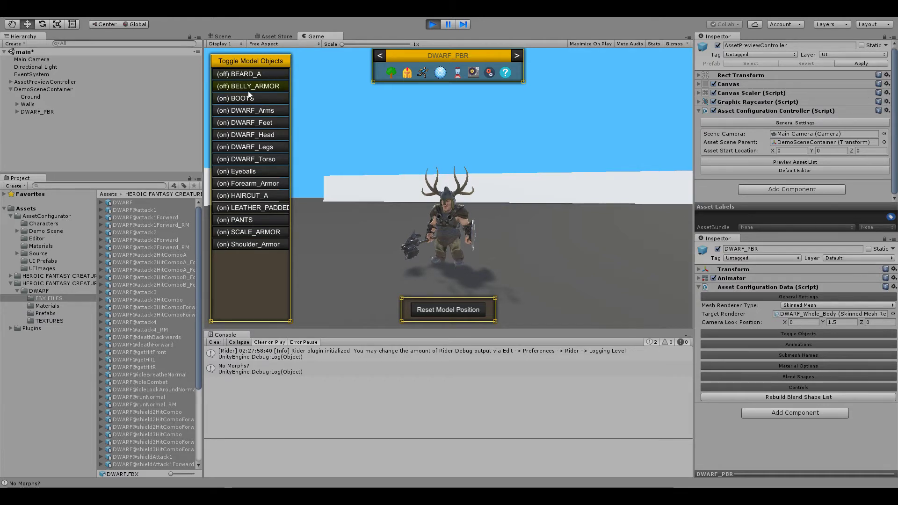
pyautogui.click(243, 98)
# - Preview the attack1 animation on the dwarf in the running scene
pyautogui.click(422, 73)
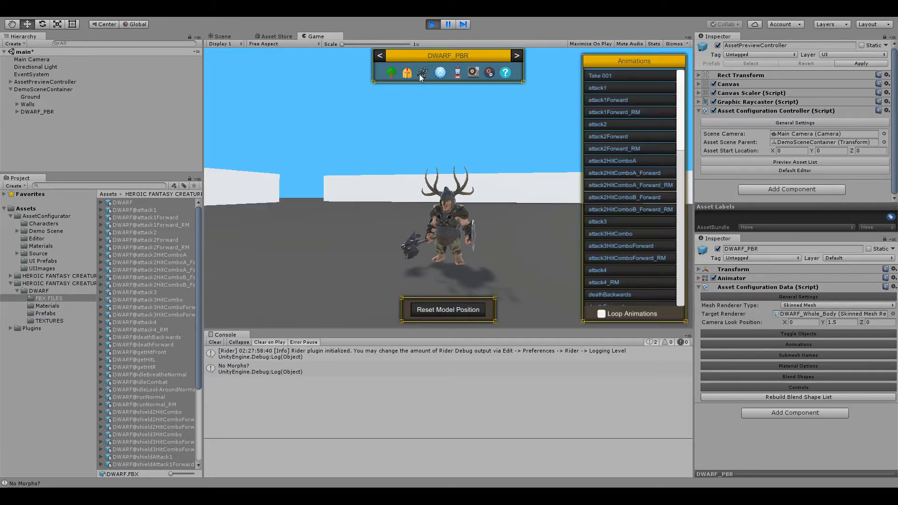
pyautogui.click(628, 87)
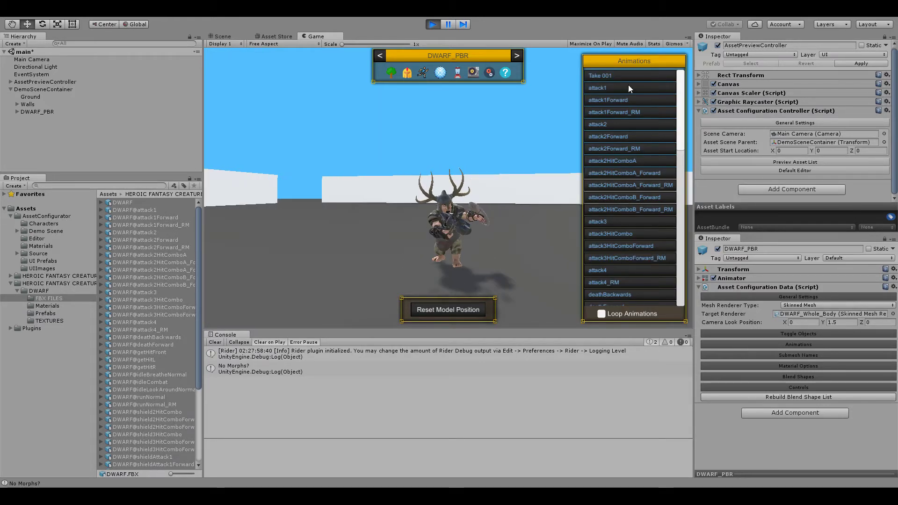
pyautogui.click(441, 73)
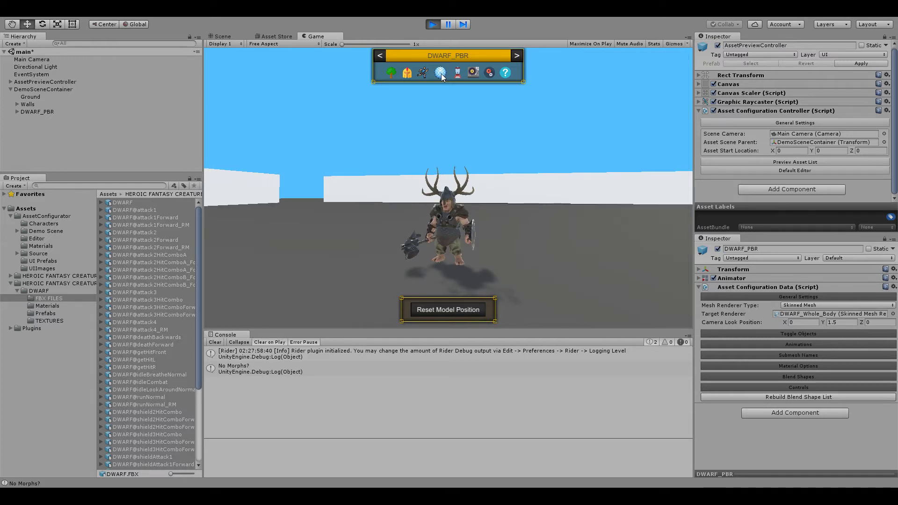
# - Check the dwarf's material options and mesh blend zones in the running preview, closing each after viewing
pyautogui.click(441, 73)
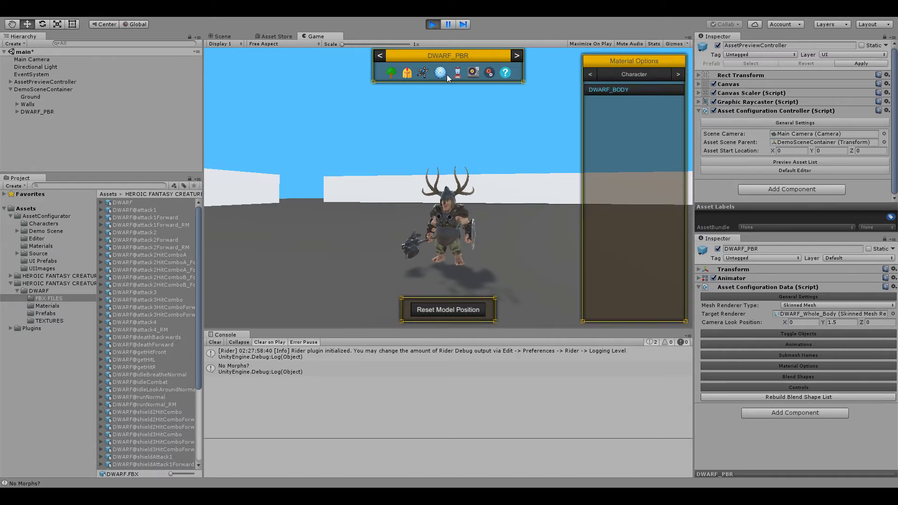
pyautogui.click(440, 75)
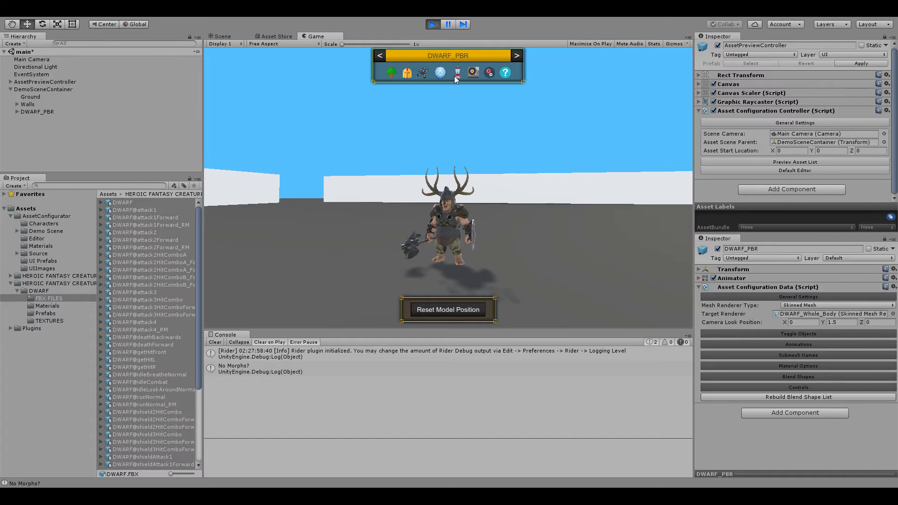
pyautogui.click(457, 74)
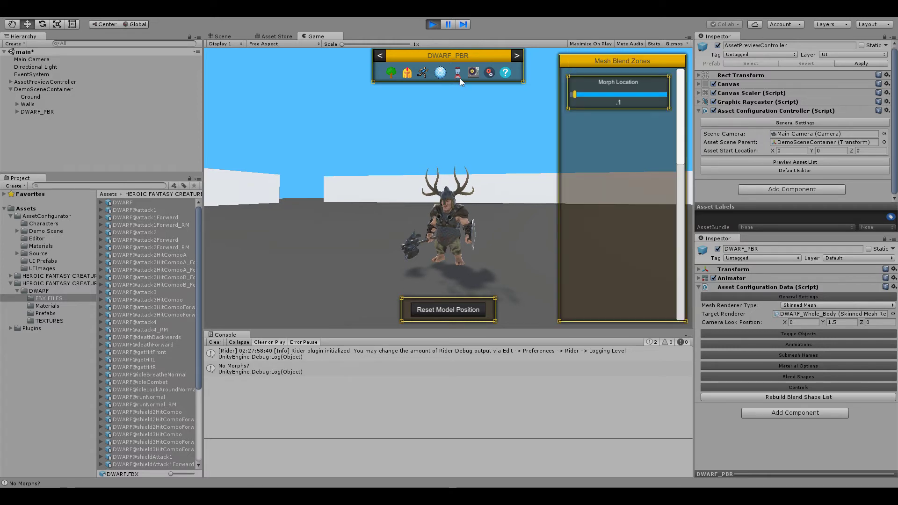
pyautogui.click(458, 76)
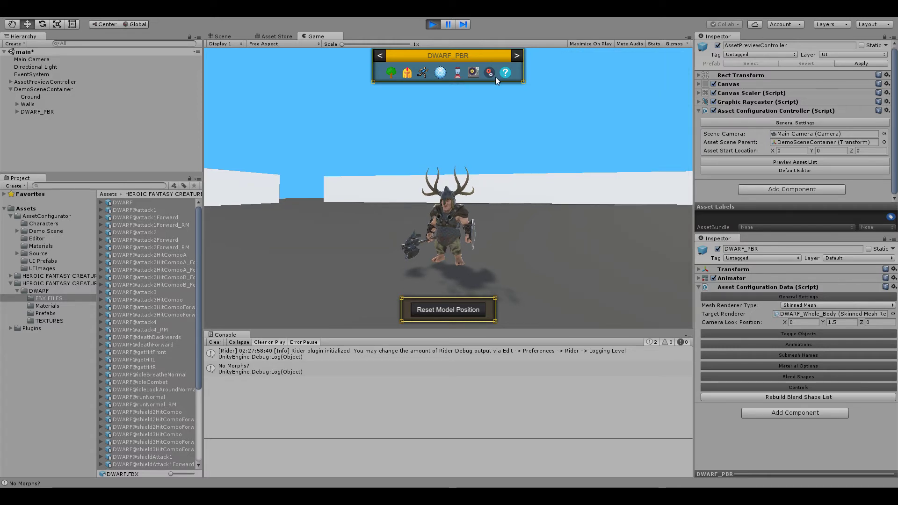